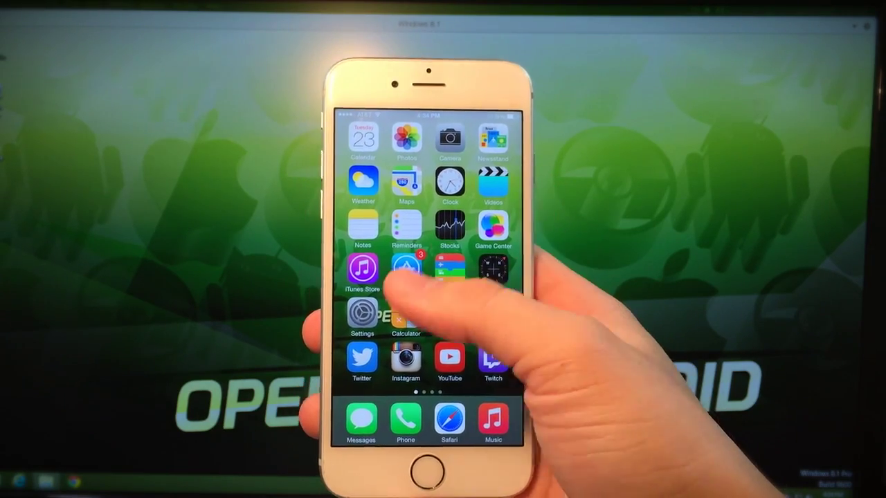
On the iPhone, go from the home screen into Settings and then its General page
{"action": "left_click", "coordinate": [400, 313]}
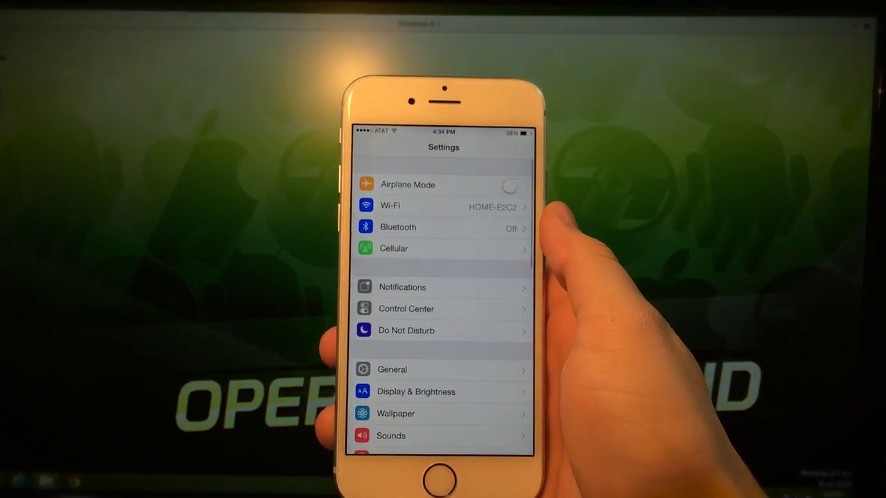
{"action": "left_click", "coordinate": [402, 361]}
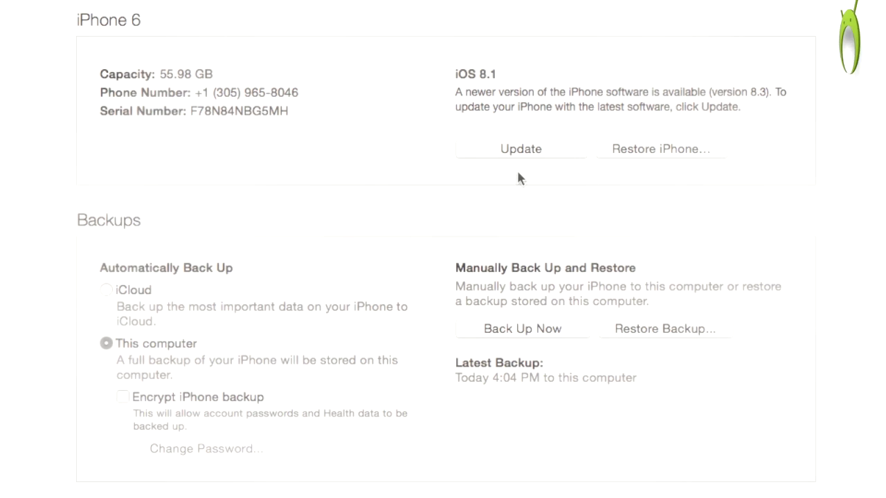
Start the iPhone's iOS 8.3 update, past the untransferred purchases warning and the release notes
{"action": "left_click", "coordinate": [520, 151]}
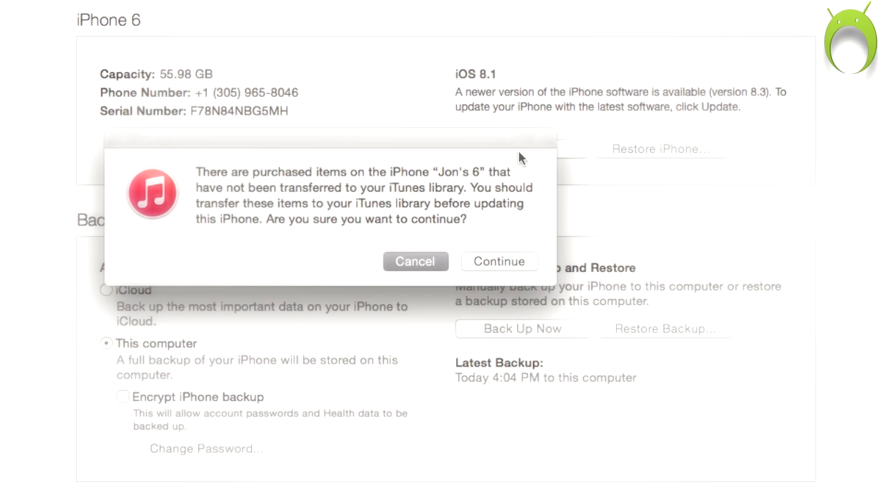
{"action": "left_click", "coordinate": [503, 266]}
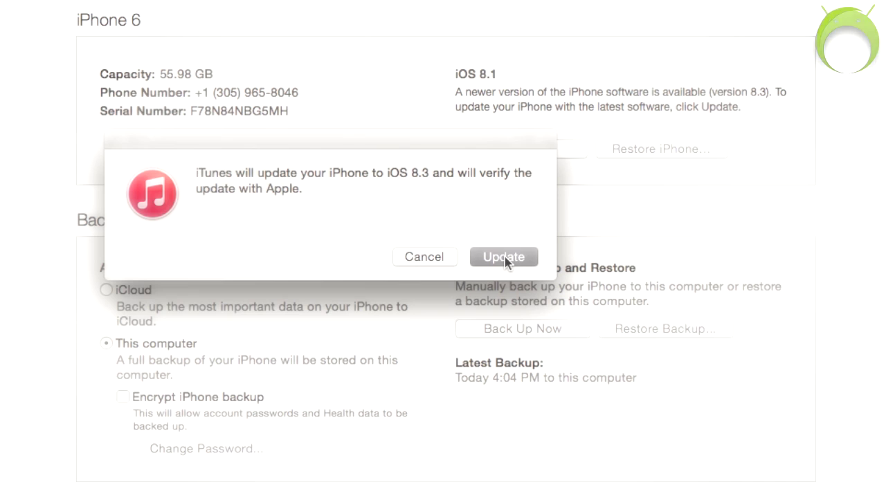
{"action": "left_click", "coordinate": [504, 257]}
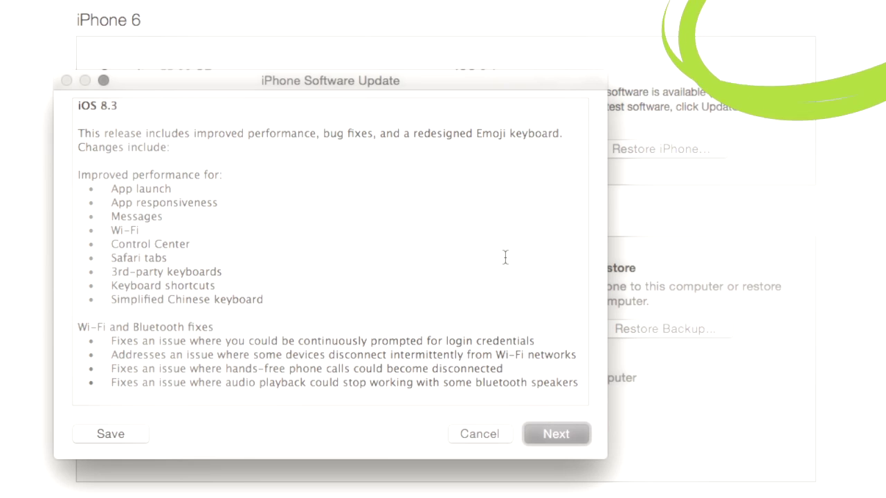
{"action": "left_click", "coordinate": [560, 443]}
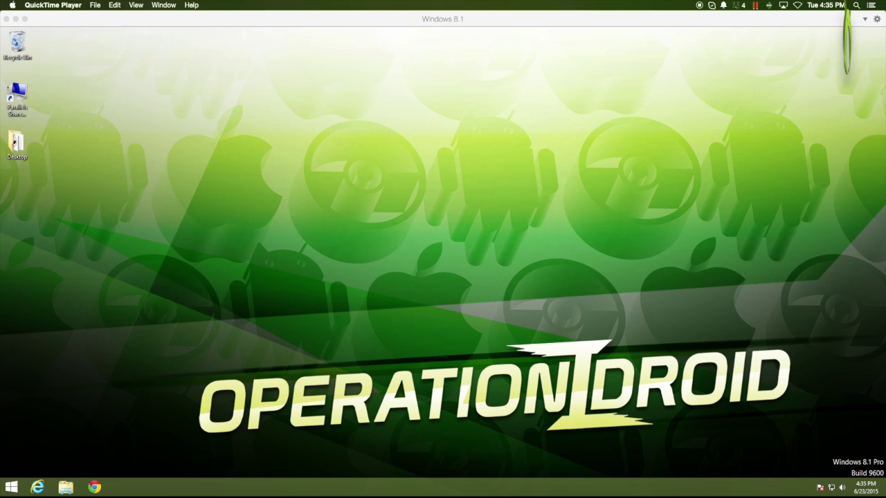
In Chrome, go to taig.com/en and download the TaiG Jailbreak Tool zip
{"action": "left_click", "coordinate": [96, 488]}
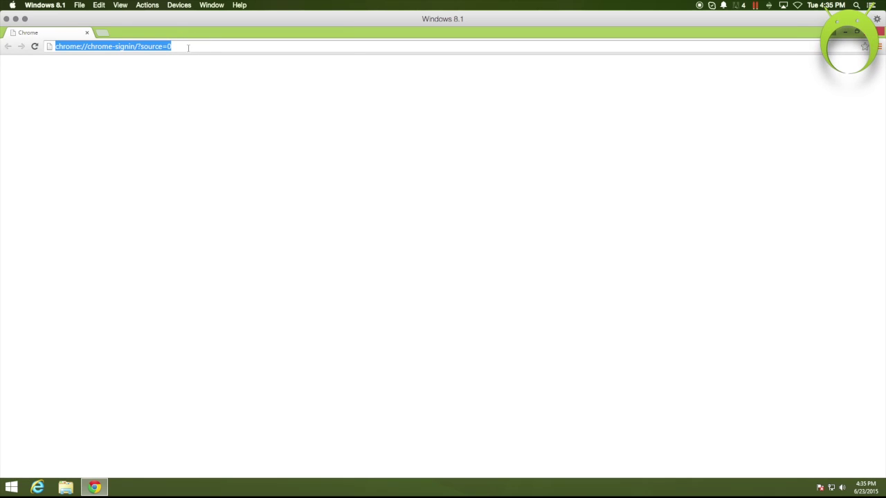
{"action": "type", "text": "taig.com/en/"}
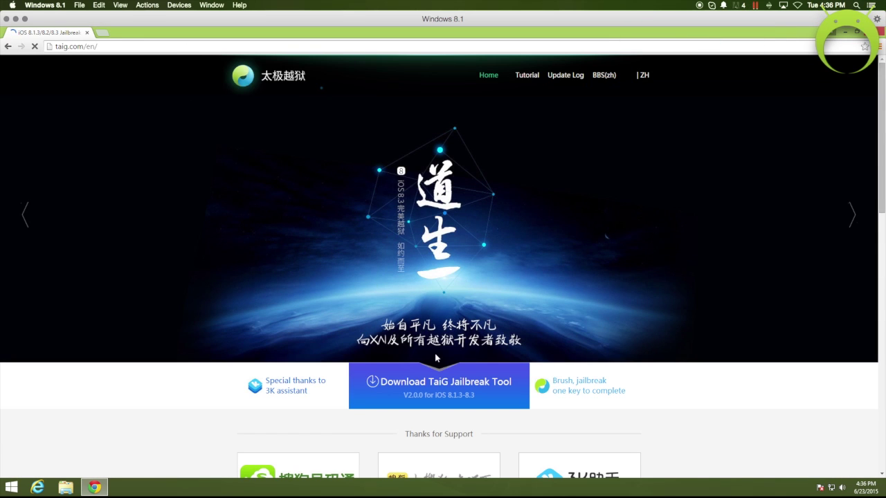
{"action": "left_click", "coordinate": [436, 393]}
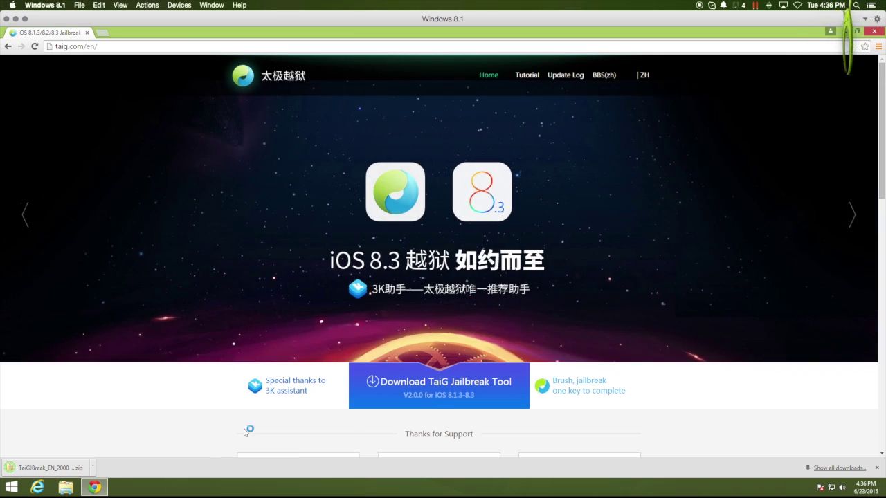
Launch TaiGJBreak_EN from the downloaded zip, allow it to run, and close the archive window
{"action": "left_click", "coordinate": [69, 467]}
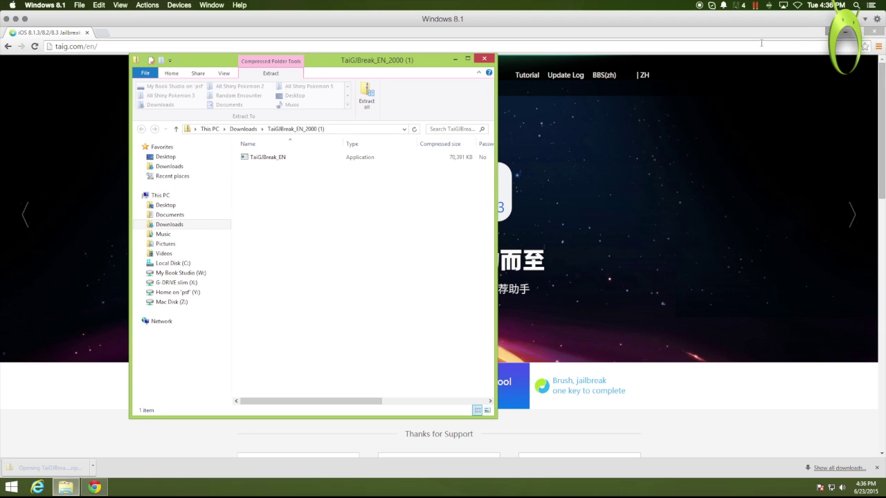
{"action": "left_click", "coordinate": [865, 46]}
{"action": "left_click", "coordinate": [845, 32]}
{"action": "left_click", "coordinate": [327, 158]}
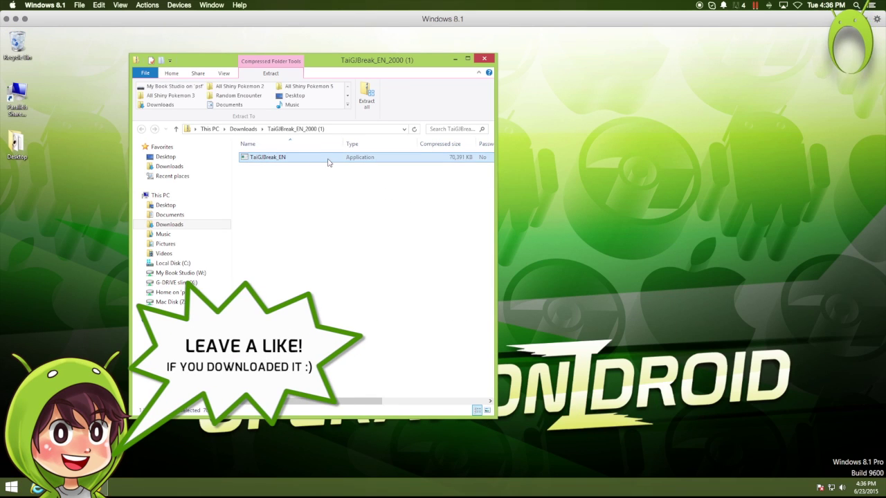
{"action": "double_click", "coordinate": [377, 164]}
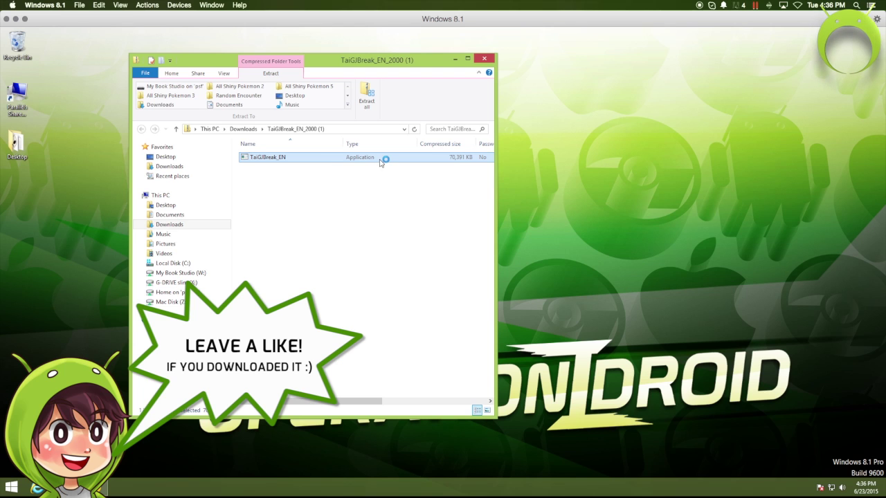
{"action": "left_click", "coordinate": [472, 270]}
{"action": "left_click", "coordinate": [484, 58]}
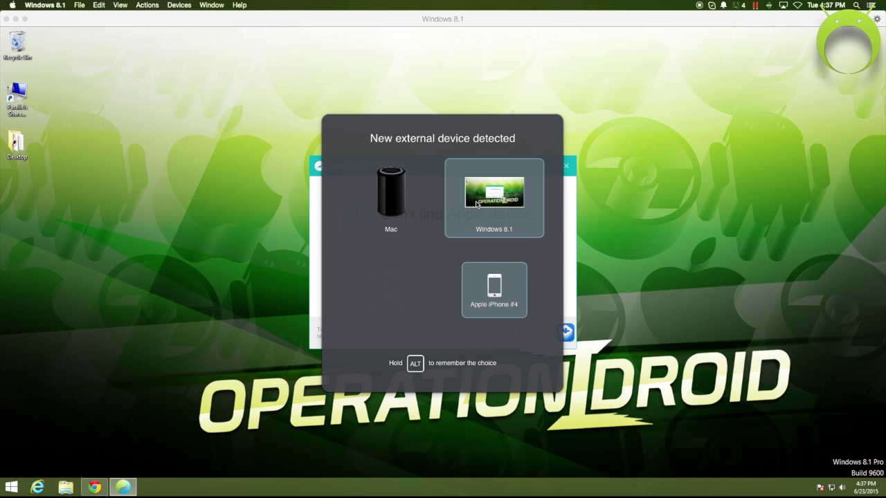
Connect the iPhone, recheck with Find My iPhone off, exclude 3K Assistant, and start jailbreaking
{"action": "left_click", "coordinate": [476, 203]}
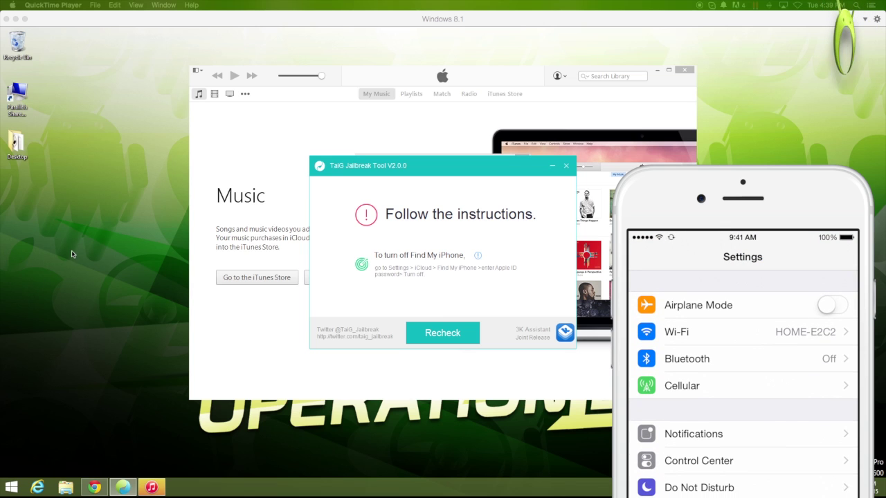
{"action": "left_click", "coordinate": [429, 329]}
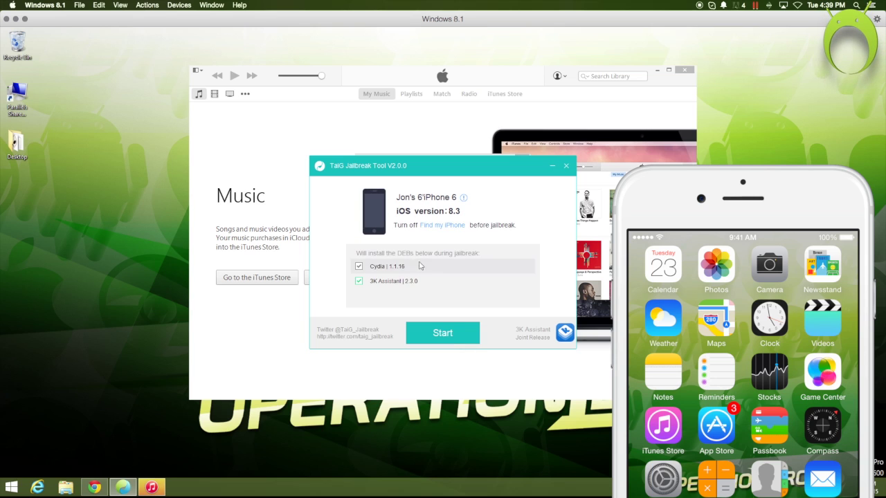
{"action": "left_click", "coordinate": [359, 284]}
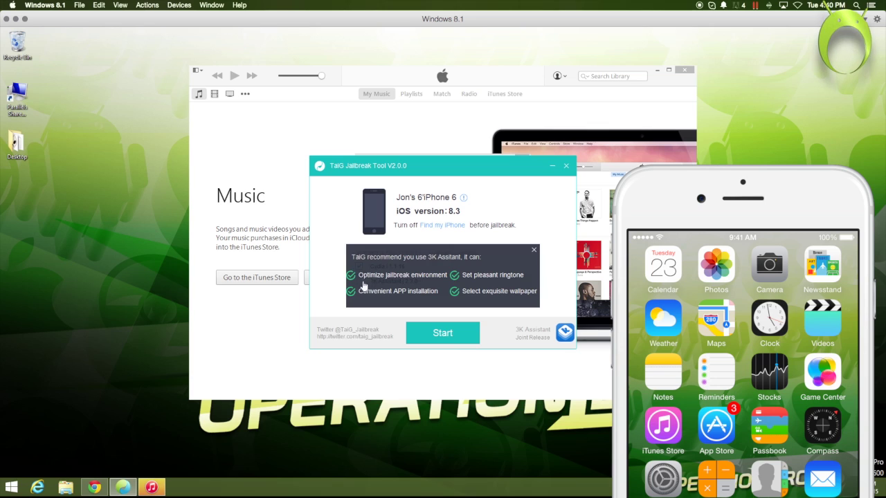
{"action": "left_click", "coordinate": [535, 250]}
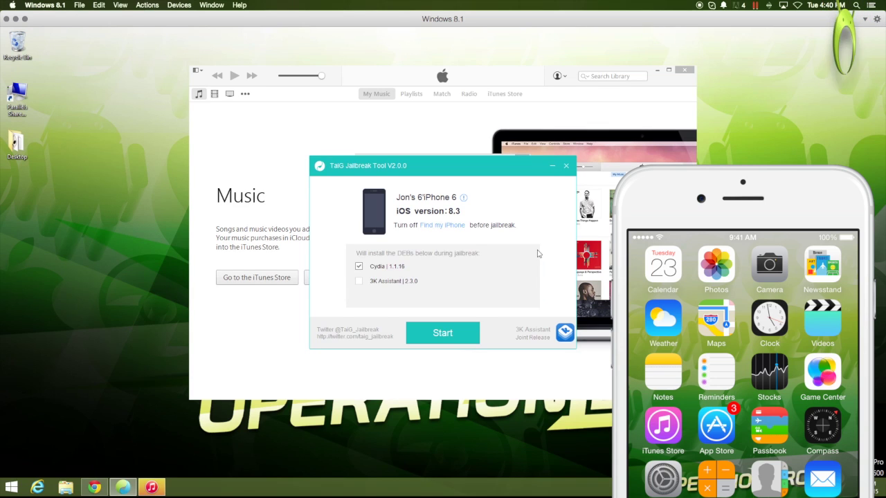
{"action": "left_click", "coordinate": [450, 334]}
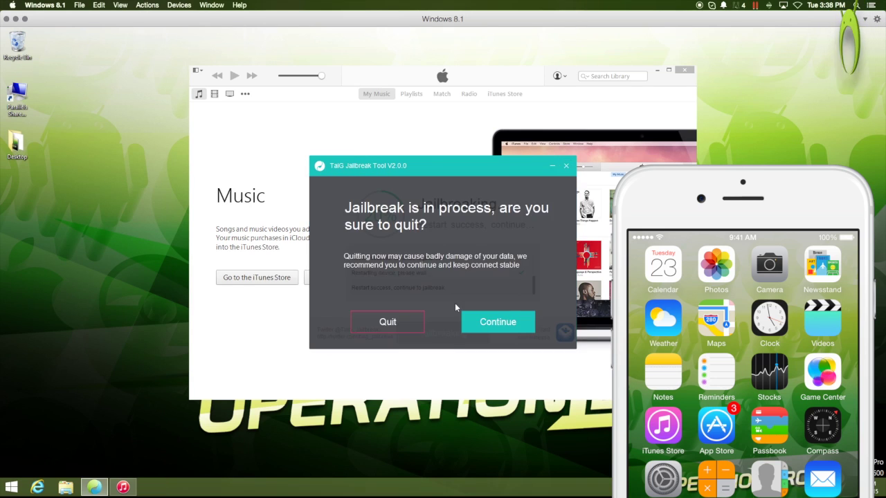
Quit the TaiG tool, dismiss both iTunes dialogs, and close iTunes
{"action": "left_click", "coordinate": [388, 320]}
{"action": "left_click", "coordinate": [510, 214]}
{"action": "left_click", "coordinate": [510, 201]}
{"action": "left_click", "coordinate": [685, 69]}
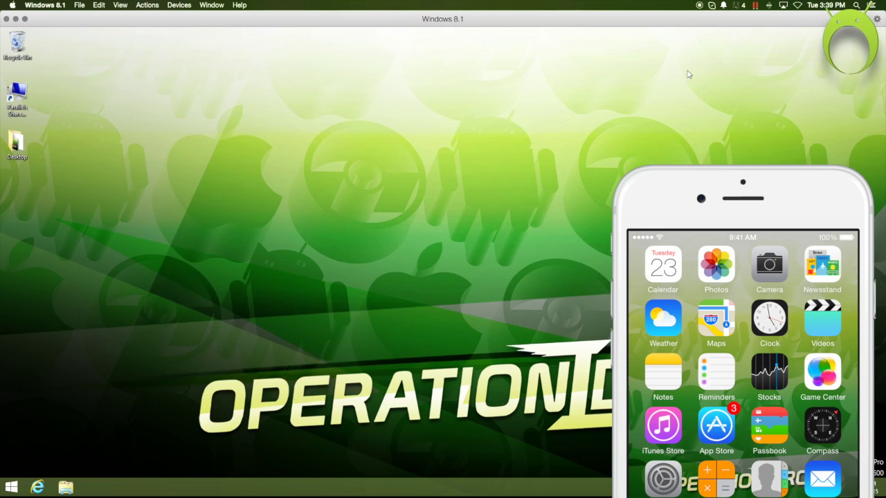
Uninstall Apple Application Support from Programs and Features
{"action": "key", "text": "super+e"}
{"action": "left_click", "coordinate": [276, 68]}
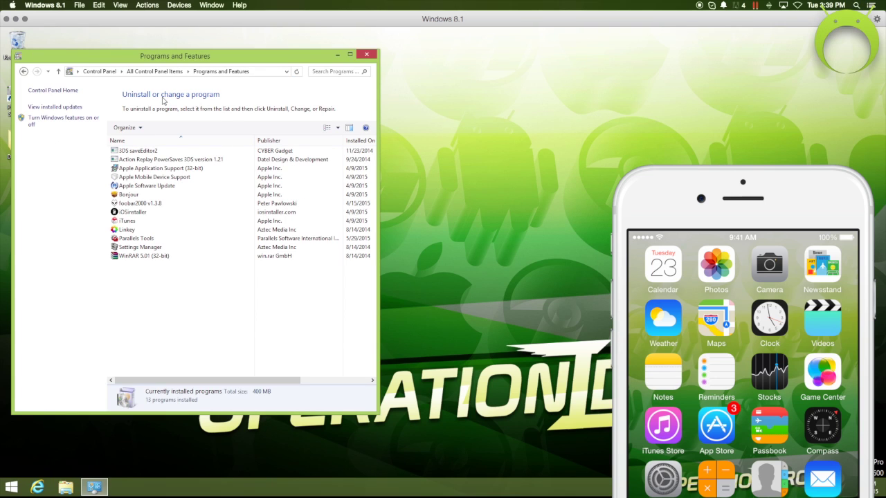
{"action": "right_click", "coordinate": [183, 169]}
{"action": "left_click", "coordinate": [206, 174]}
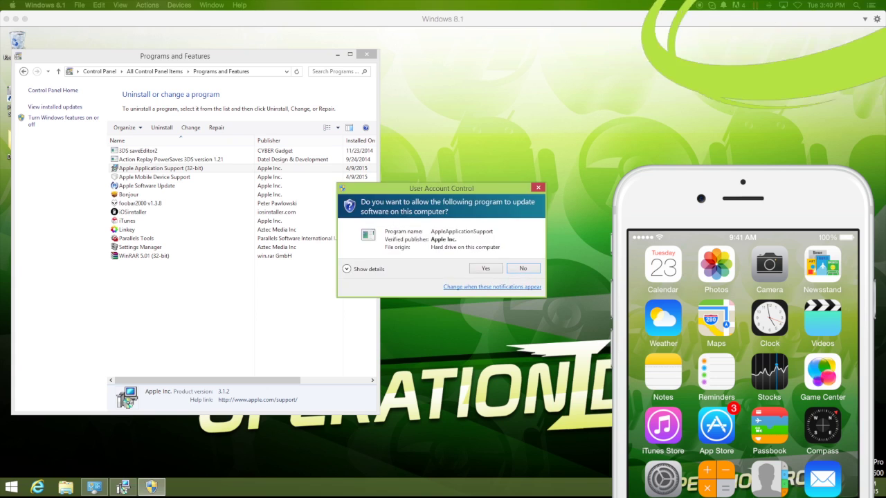
{"action": "key", "text": "alt+y"}
{"action": "key", "text": "Return"}
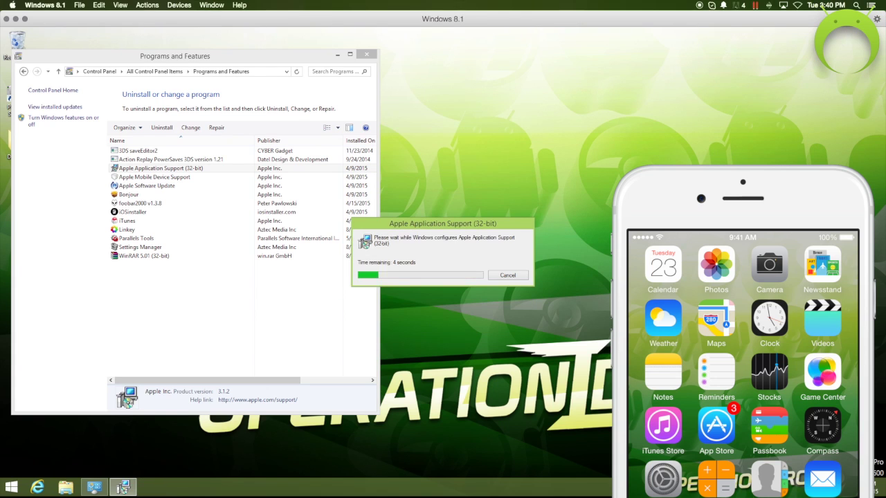
Uninstall Apple Mobile Device Support and begin removing iTunes
{"action": "double_click", "coordinate": [193, 168]}
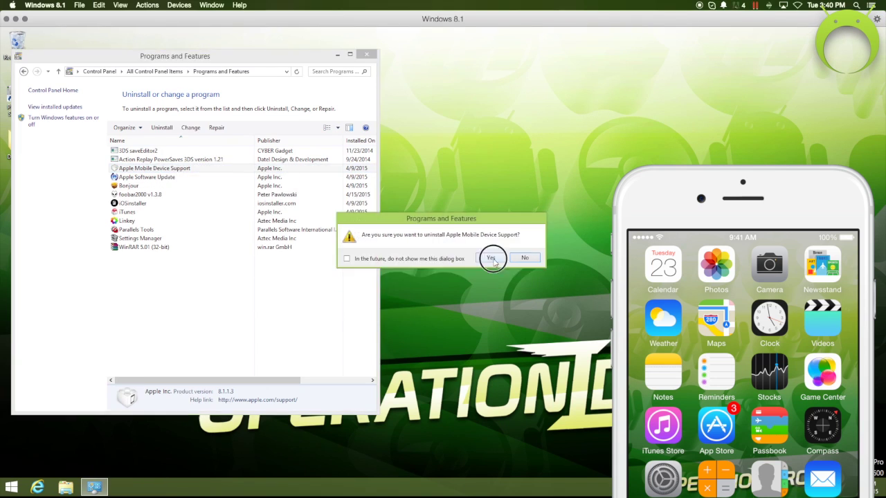
{"action": "key", "text": "Return"}
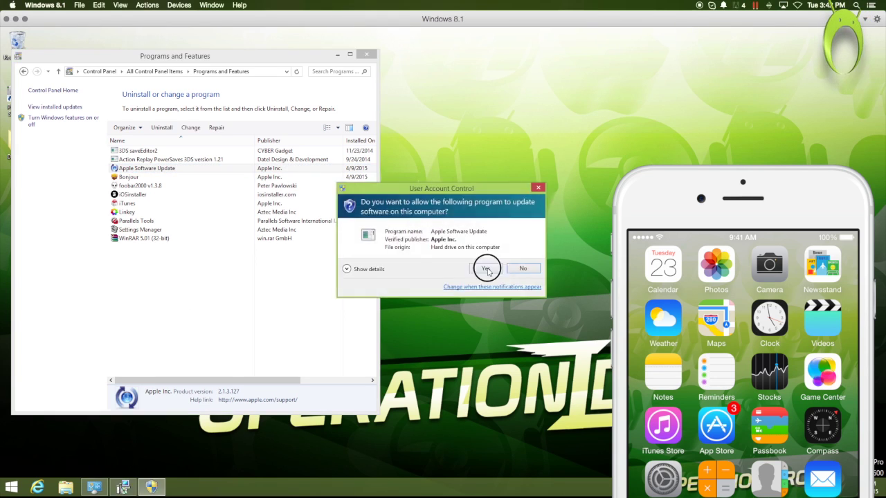
{"action": "left_click", "coordinate": [142, 205]}
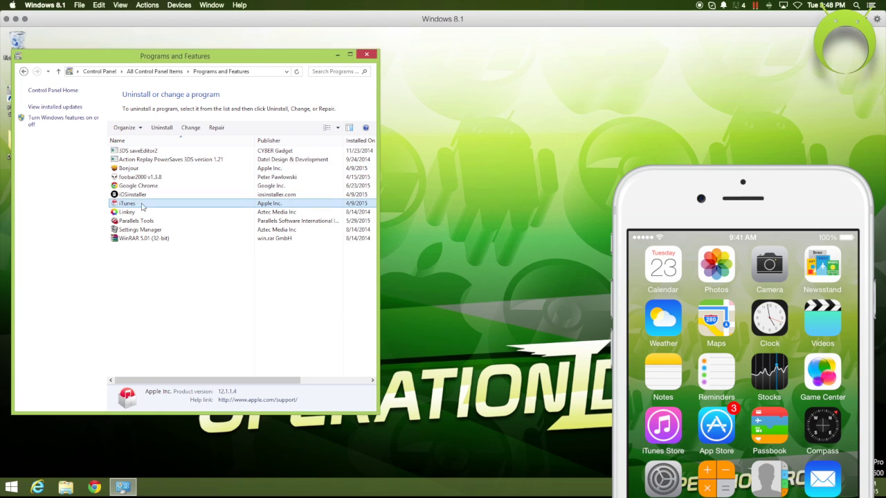
{"action": "left_click", "coordinate": [163, 129]}
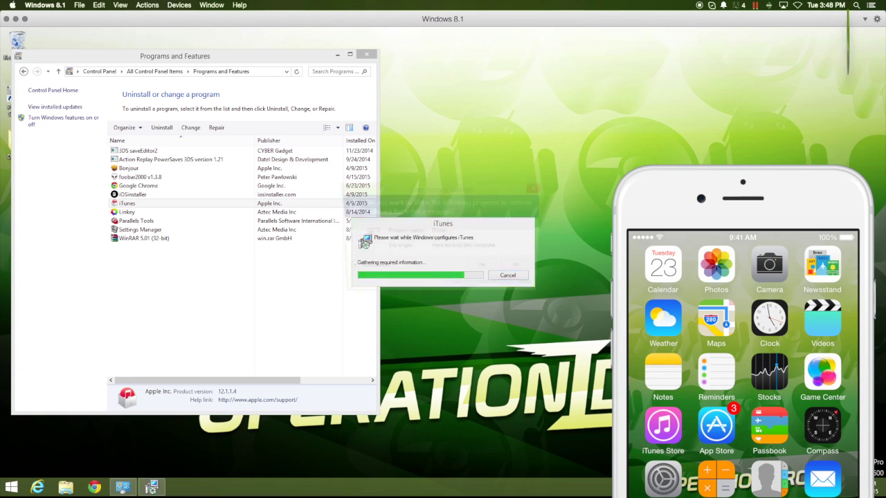
{"action": "left_click", "coordinate": [488, 268]}
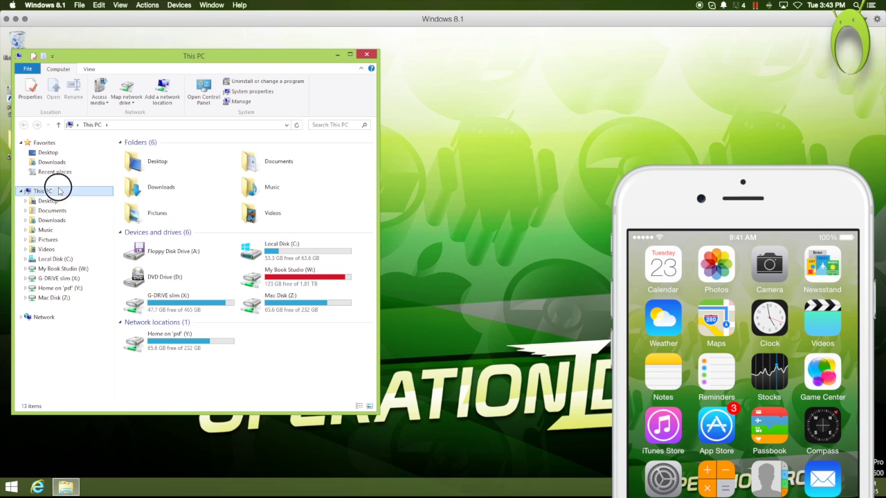
Check the computer's system properties from This PC, then close the System window
{"action": "right_click", "coordinate": [59, 191]}
{"action": "left_click", "coordinate": [76, 298]}
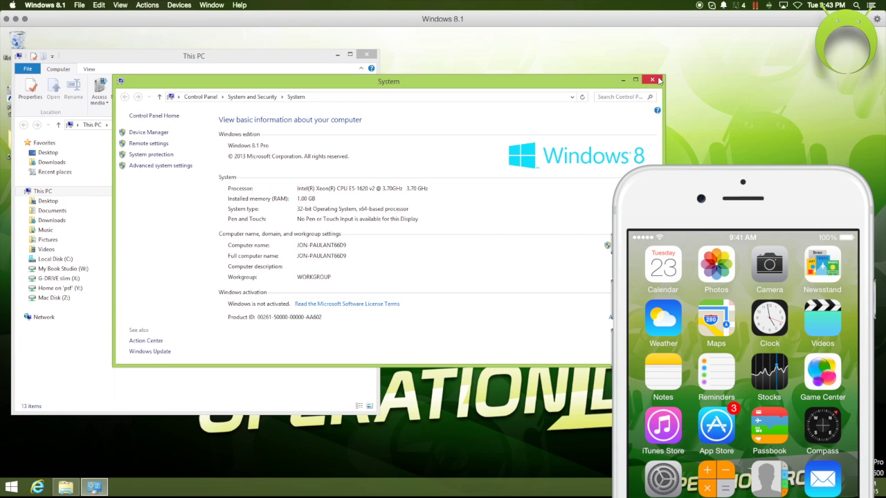
{"action": "left_click", "coordinate": [658, 80]}
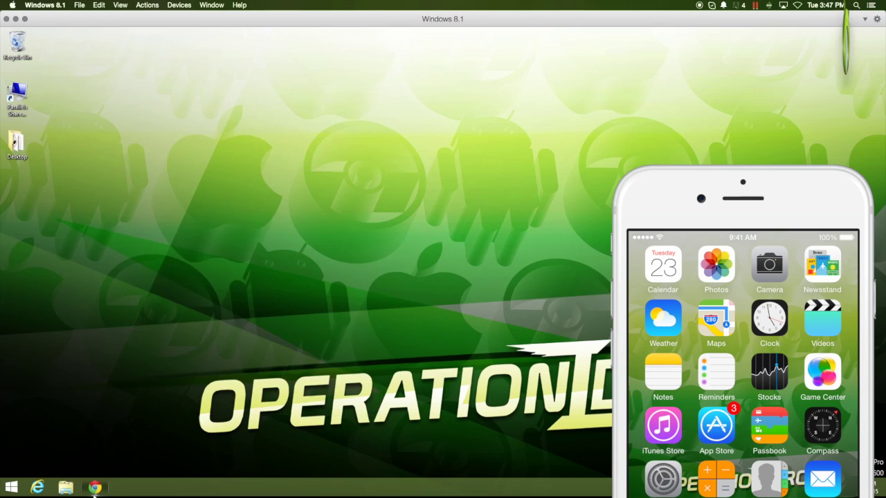
Run the iTunes installer from Chrome and acknowledge the newer-version-installed notice
{"action": "left_click", "coordinate": [95, 487]}
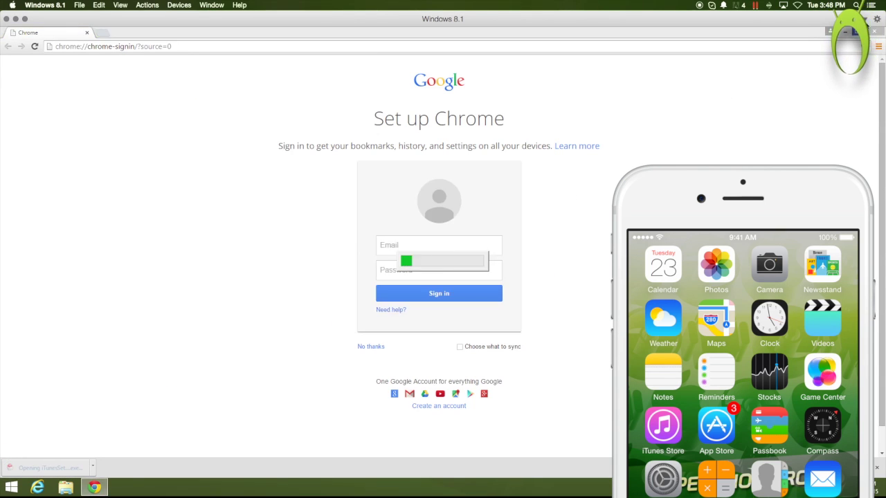
{"action": "left_click", "coordinate": [847, 32]}
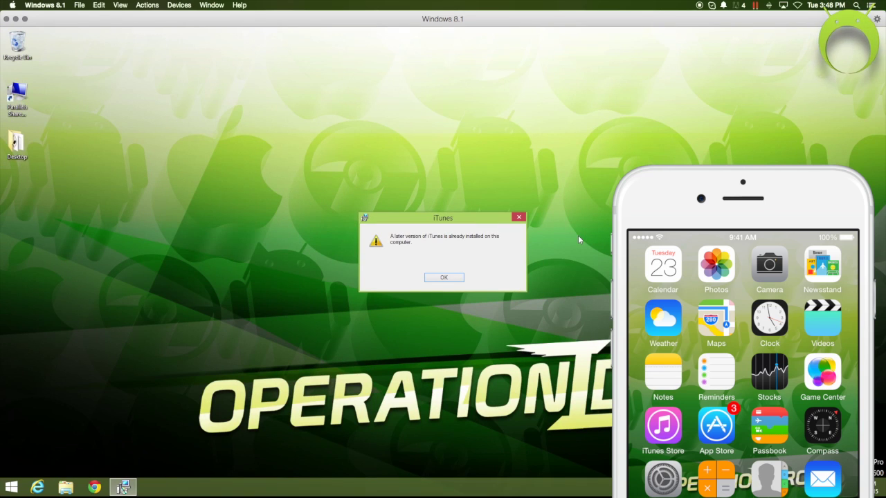
{"action": "left_click", "coordinate": [448, 277]}
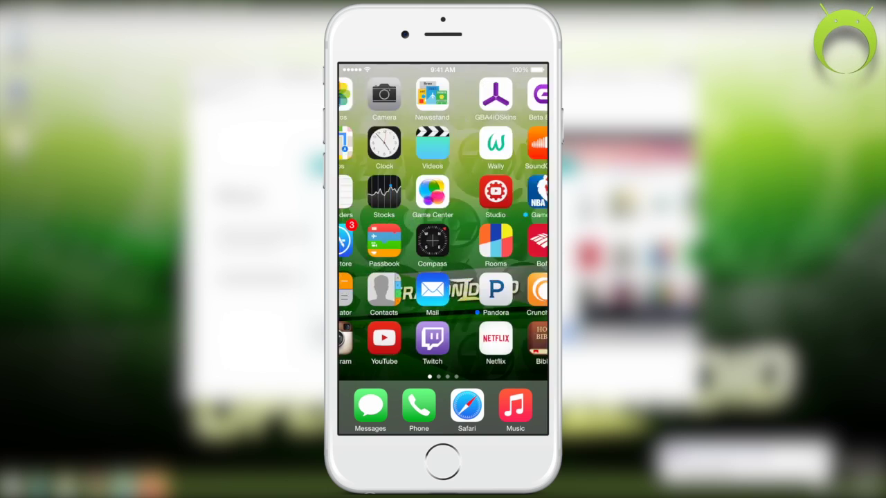
Launch Cydia from the jailbroken iPhone's home screen
{"action": "left_click", "coordinate": [388, 144]}
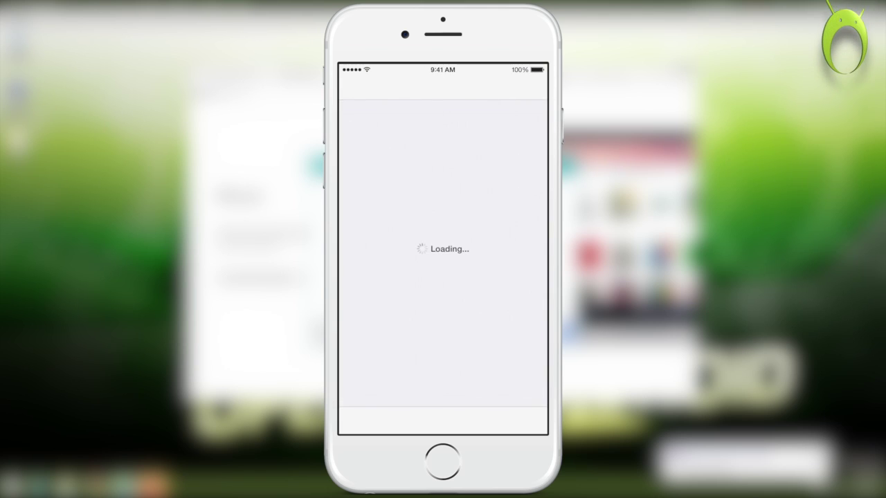